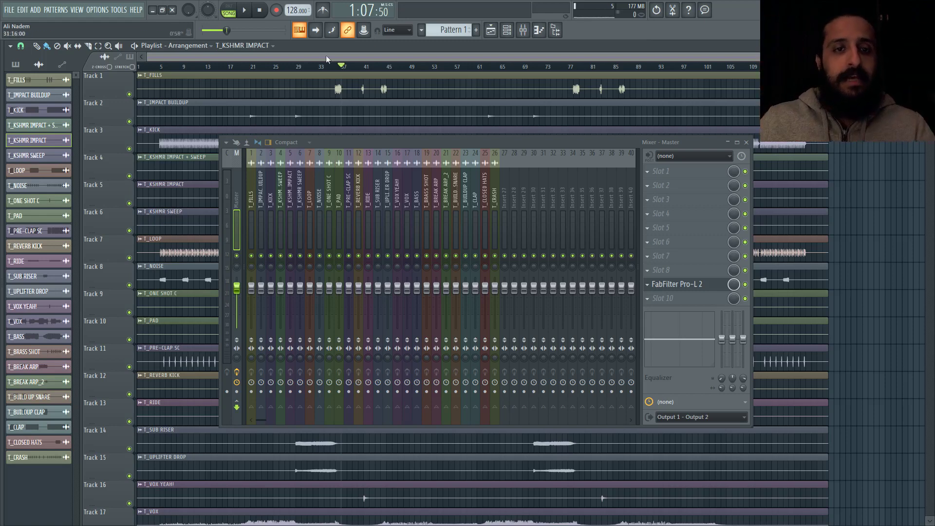
Step: Play the song to check the master level, and lower the faders of tracks T_FILLS to T_CRASH together to about -3.7 dB
{"action": "key", "text": "space"}
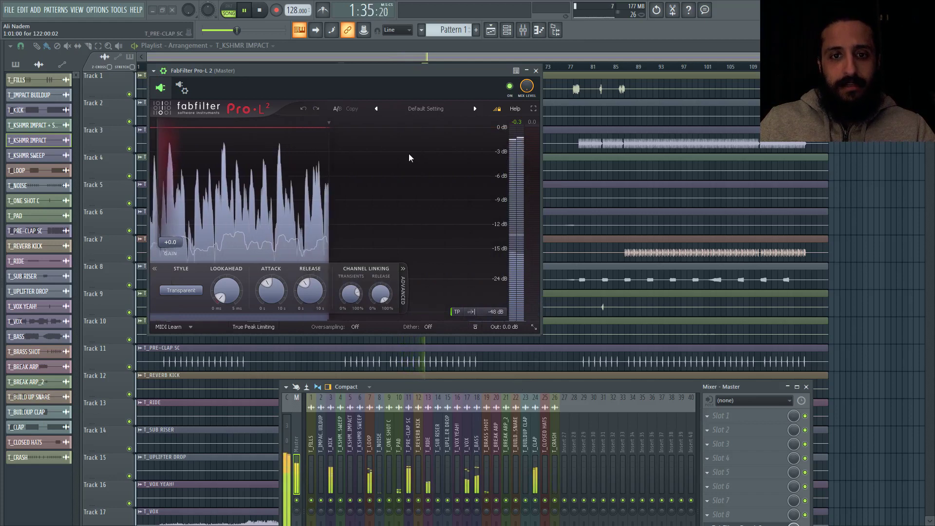
{"action": "left_click_drag", "start_coordinate": [395, 386], "coordinate": [409, 266]}
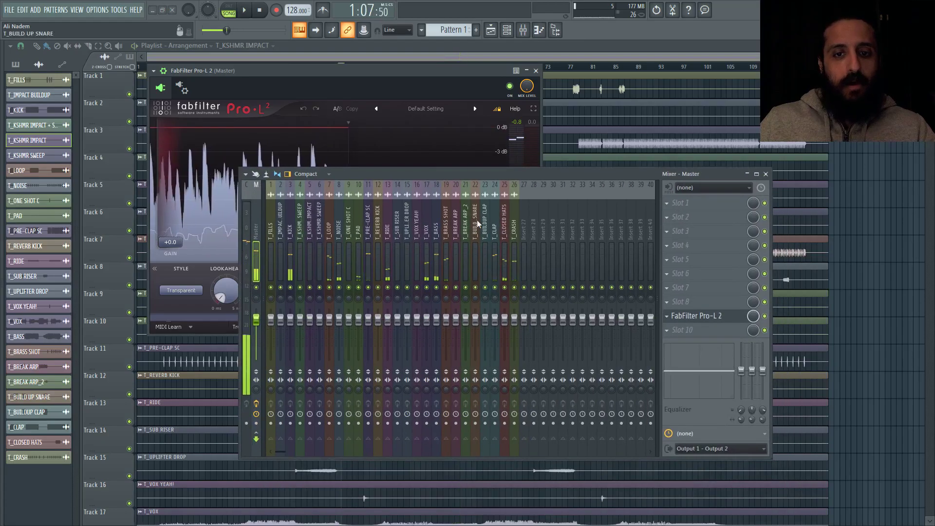
{"action": "left_click", "coordinate": [516, 228]}
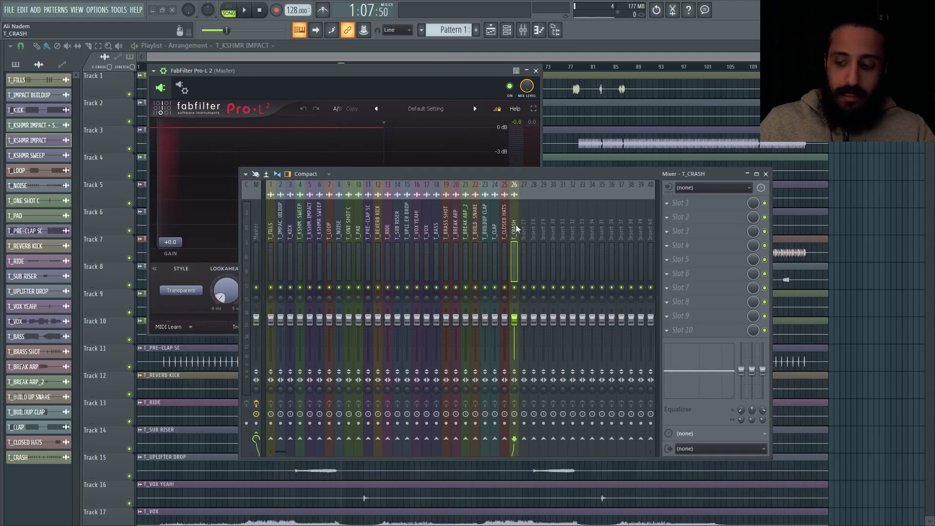
{"action": "left_click_drag", "start_coordinate": [517, 229], "coordinate": [234, 210]}
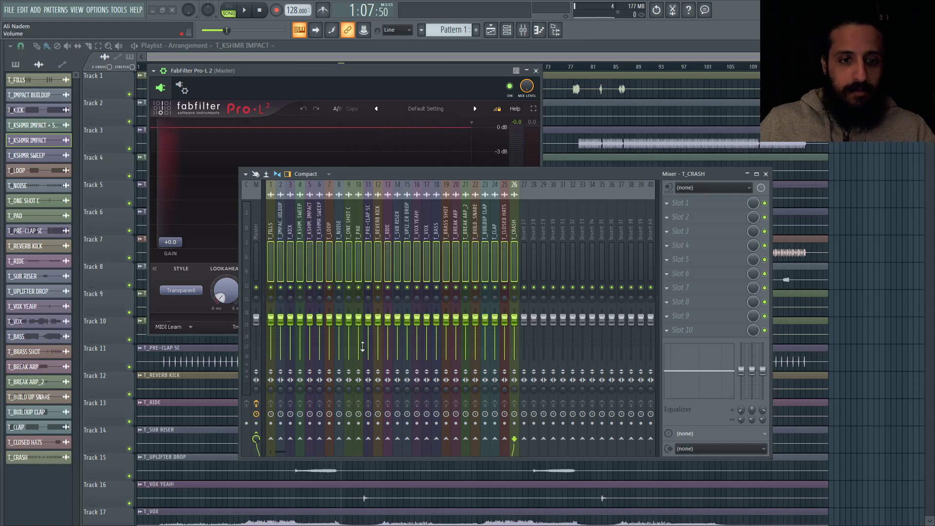
{"action": "left_click_drag", "start_coordinate": [338, 319], "coordinate": [338, 326]}
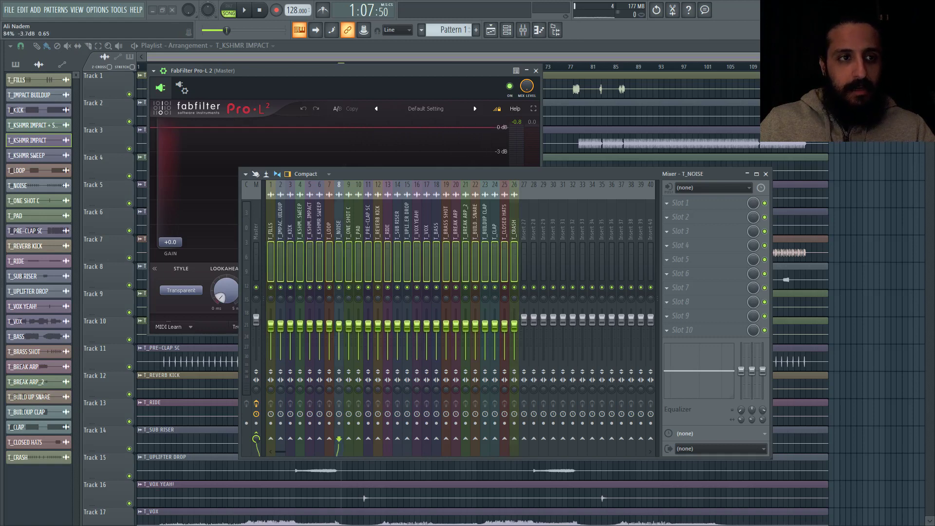
{"action": "left_click_drag", "start_coordinate": [389, 174], "coordinate": [369, 355]}
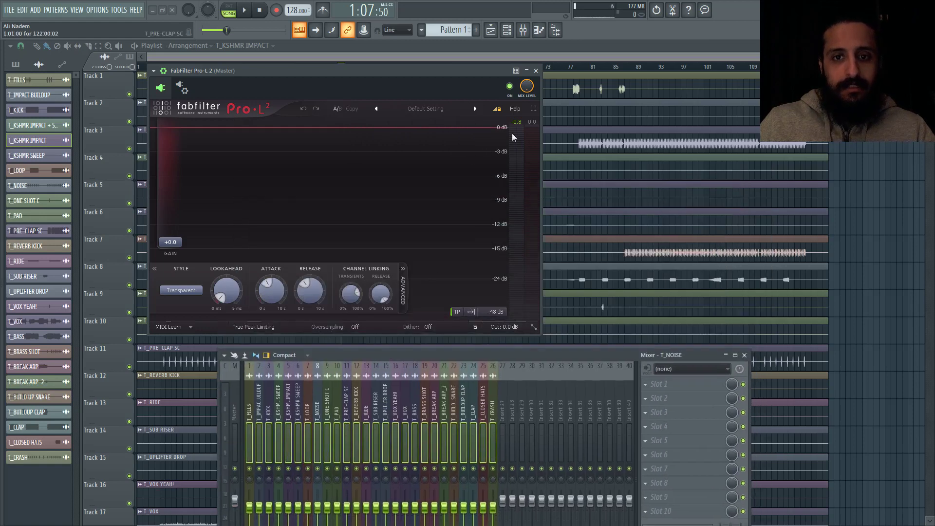
Step: Reset the FabFilter Pro-L 2 peak reading and replay the song to recheck the master level
{"action": "left_click", "coordinate": [515, 121]}
{"action": "key", "text": "space"}
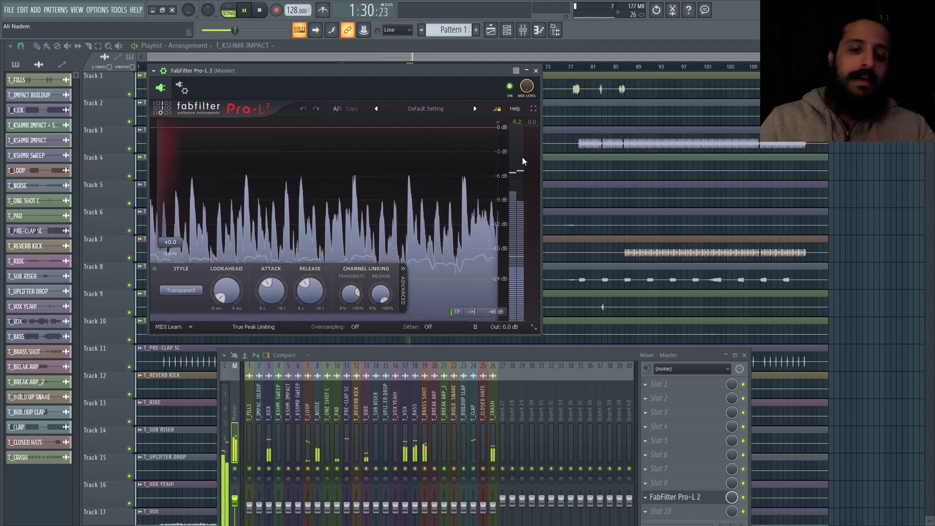
{"action": "left_click_drag", "start_coordinate": [507, 355], "coordinate": [506, 345]}
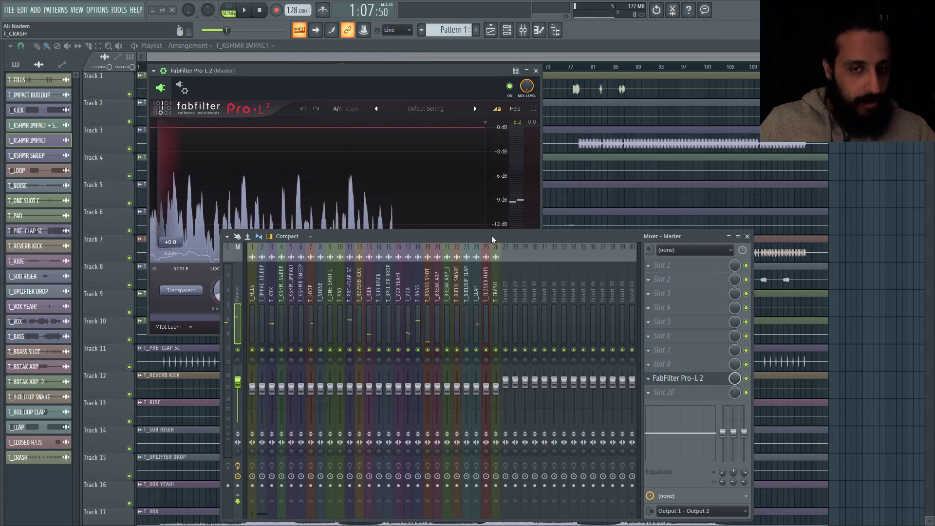
Step: Raise the faders of tracks T_FILLS to T_CRASH together slightly and play the song to check the master peak
{"action": "left_click_drag", "start_coordinate": [492, 236], "coordinate": [479, 349]}
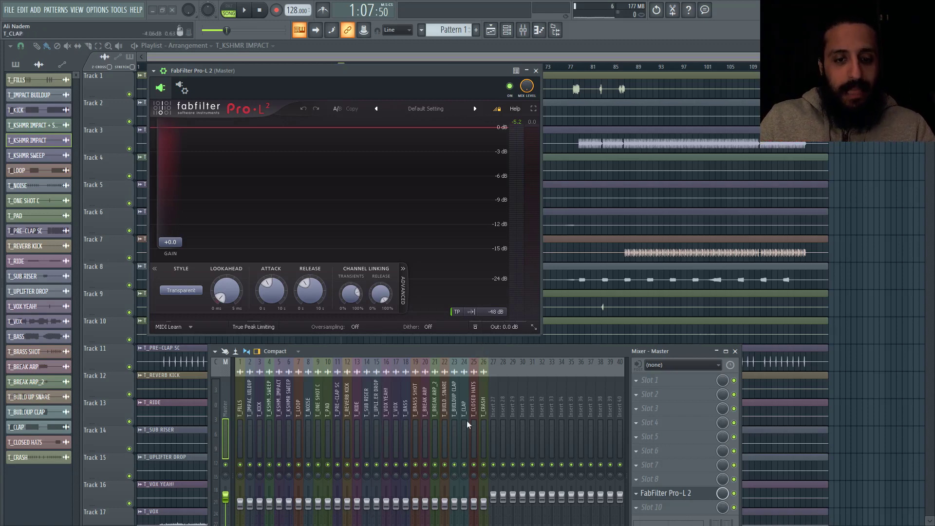
{"action": "left_click_drag", "start_coordinate": [484, 404], "coordinate": [250, 394]}
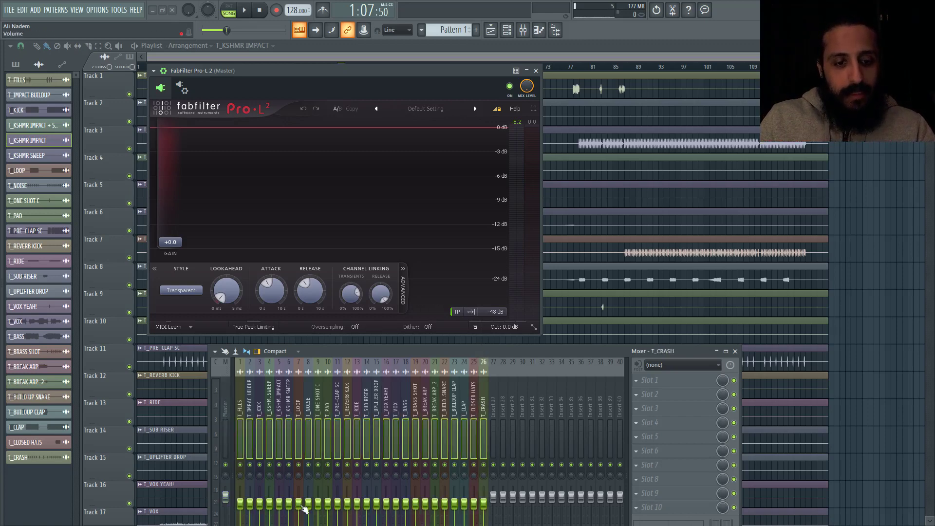
{"action": "left_click", "coordinate": [299, 501]}
{"action": "left_click_drag", "start_coordinate": [298, 502], "coordinate": [299, 505]}
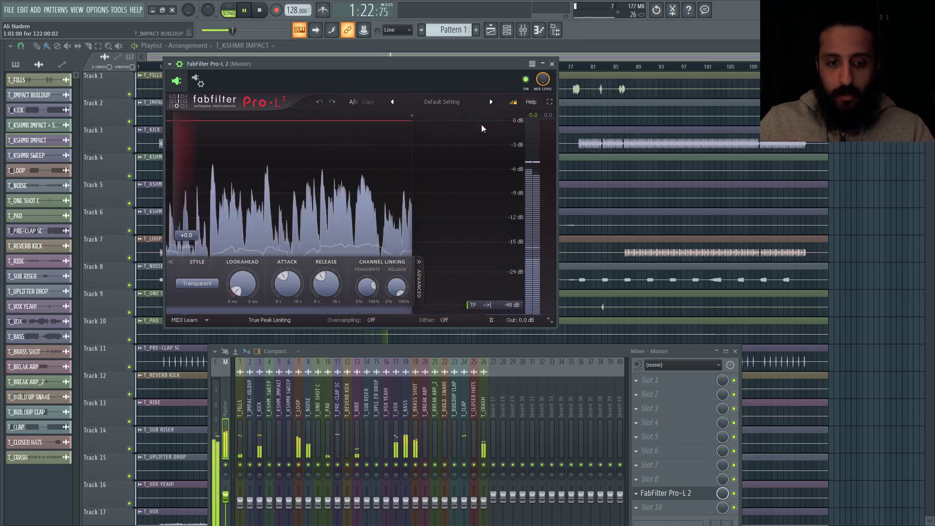
{"action": "key", "text": "space"}
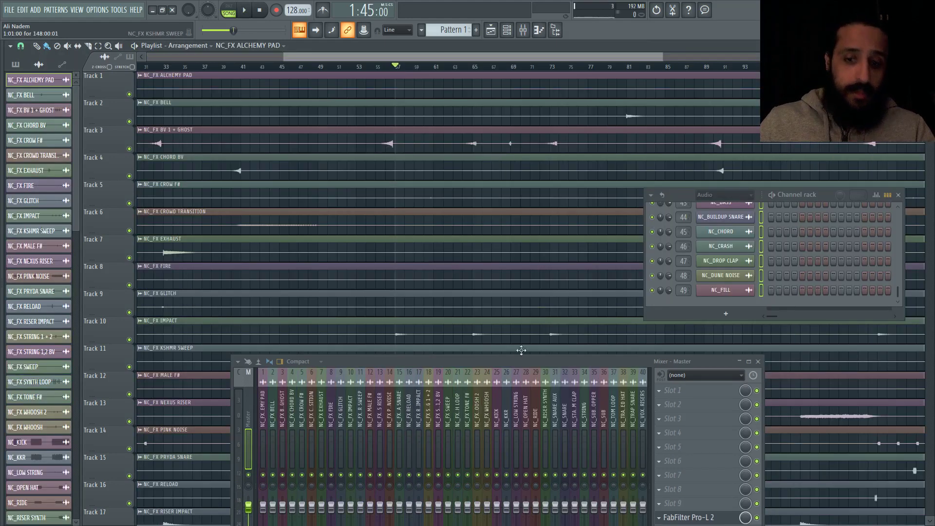
Step: Open FabFilter Pro-L 2 on the master of the NC project and play the song to check its peak level
{"action": "left_click_drag", "start_coordinate": [496, 344], "coordinate": [471, 201]}
{"action": "left_click_drag", "start_coordinate": [619, 370], "coordinate": [636, 351]}
{"action": "left_click", "coordinate": [643, 351]}
{"action": "left_click_drag", "start_coordinate": [410, 211], "coordinate": [405, 365]}
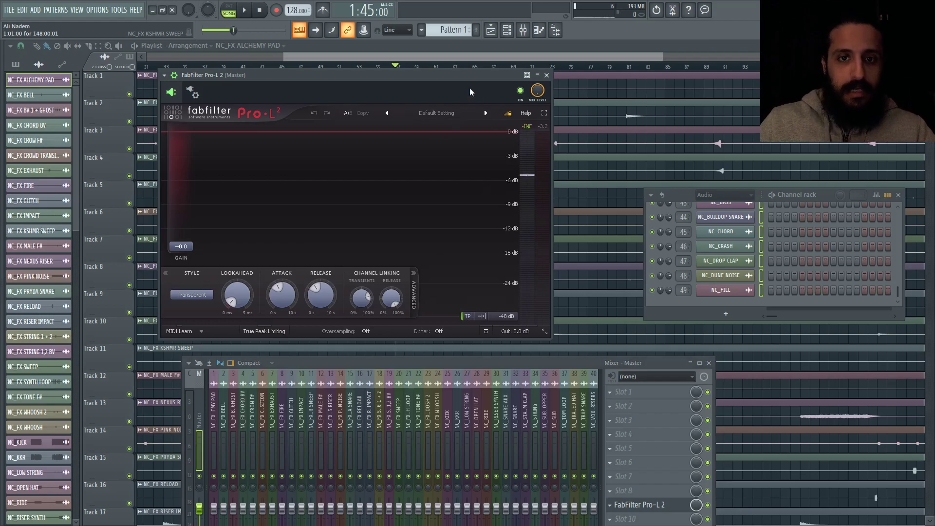
{"action": "key", "text": "space"}
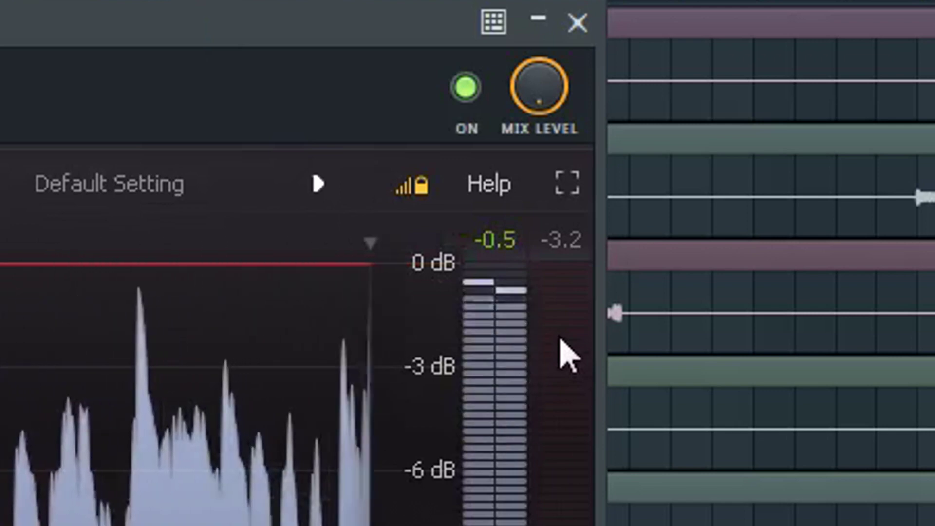
{"action": "key", "text": "space"}
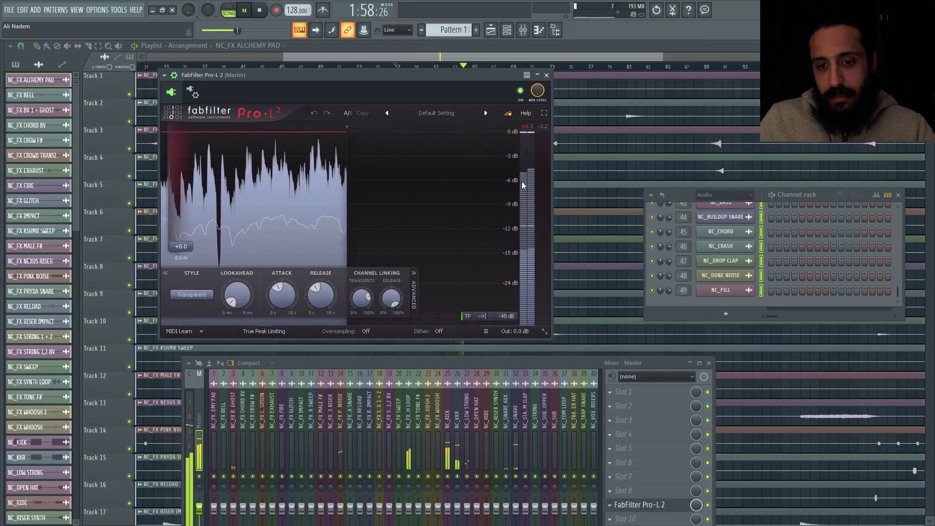
Step: Lower the faders of all NC tracks up to NC_FILL together, reset the limiter's peak reading and replay the song
{"action": "left_click_drag", "start_coordinate": [713, 388], "coordinate": [867, 388]}
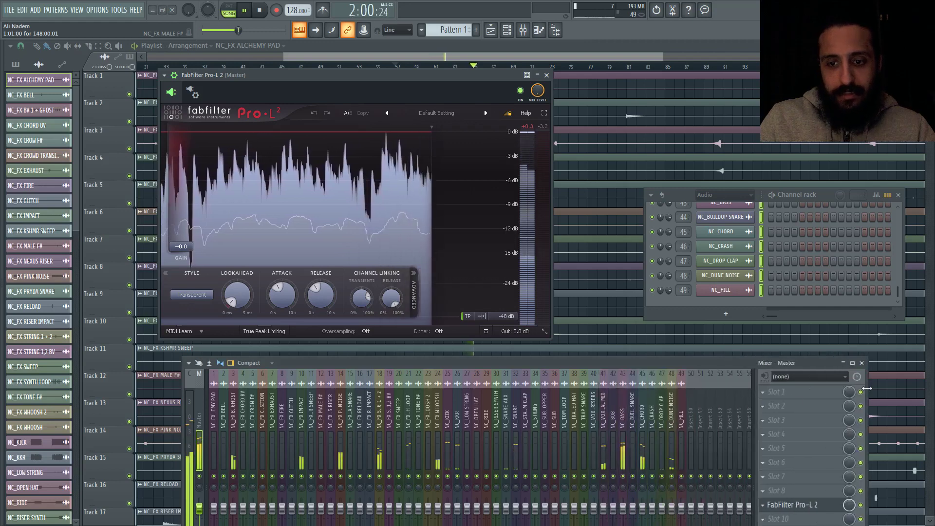
{"action": "left_click", "coordinate": [680, 414]}
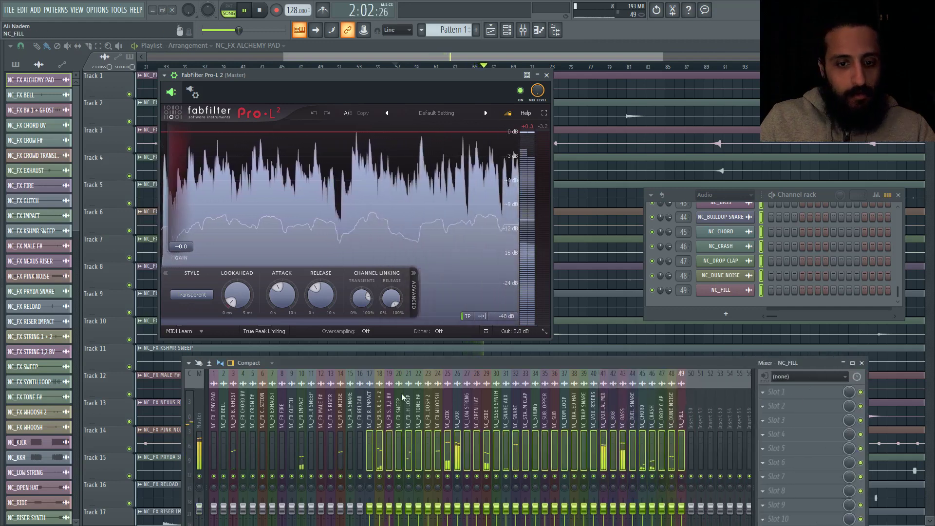
{"action": "left_click_drag", "start_coordinate": [316, 368], "coordinate": [313, 317]}
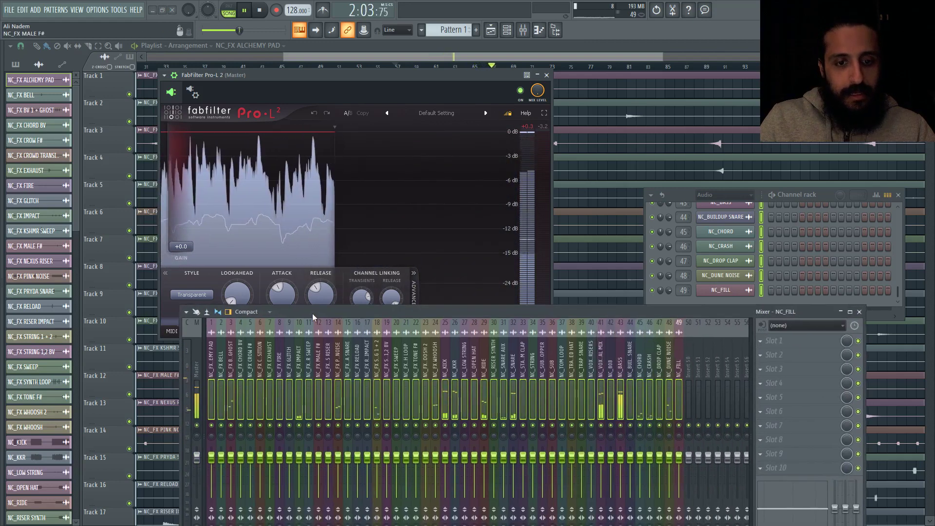
{"action": "left_click", "coordinate": [387, 460]}
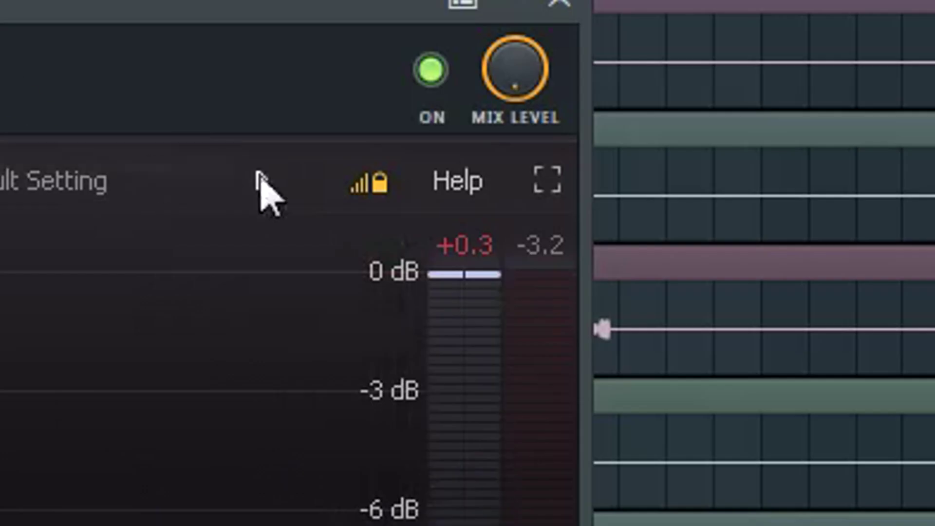
{"action": "left_click", "coordinate": [460, 245]}
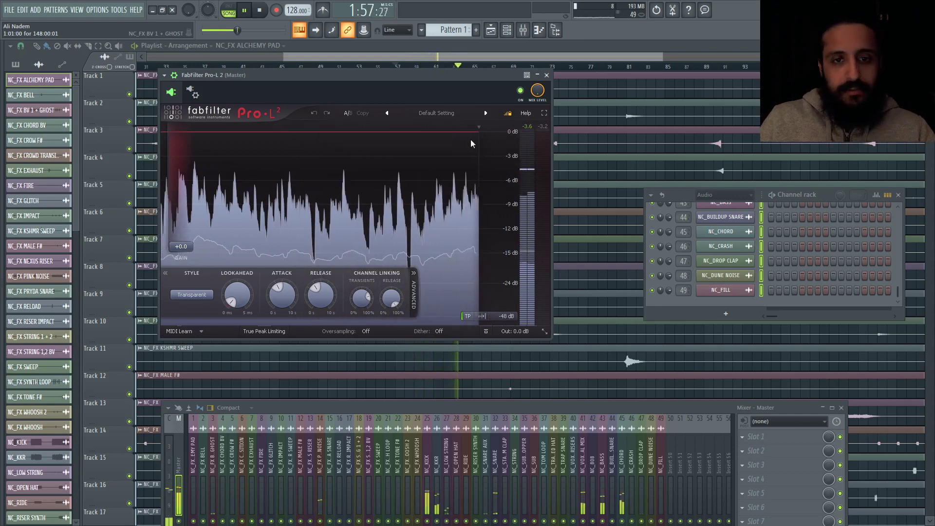
{"action": "key", "text": "space"}
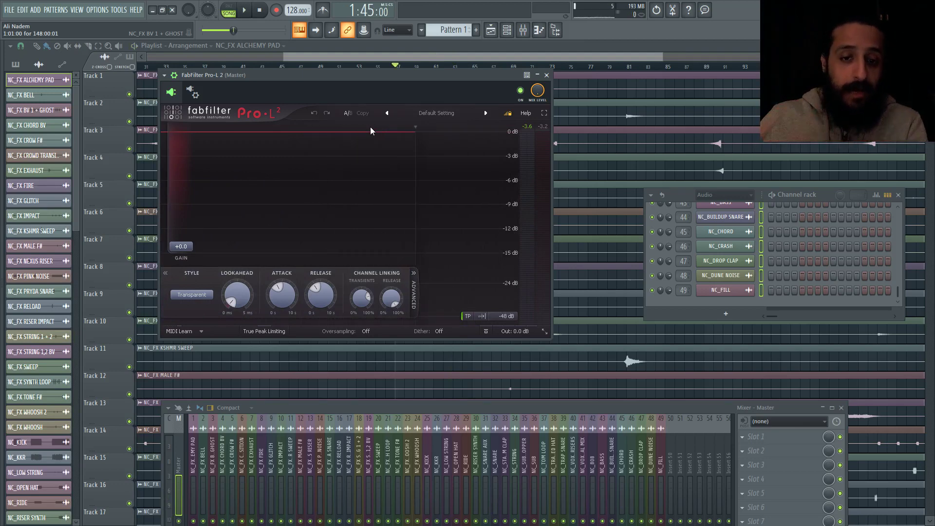
Step: Open the recent project INDUSTRY BIG ROOM_22.flp
{"action": "left_click", "coordinate": [13, 12]}
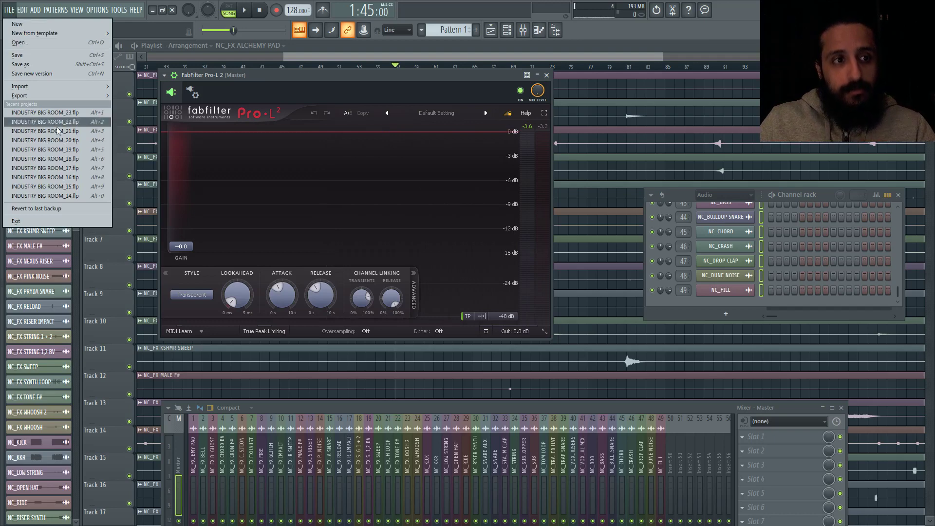
{"action": "left_click", "coordinate": [44, 122]}
{"action": "left_click", "coordinate": [489, 293]}
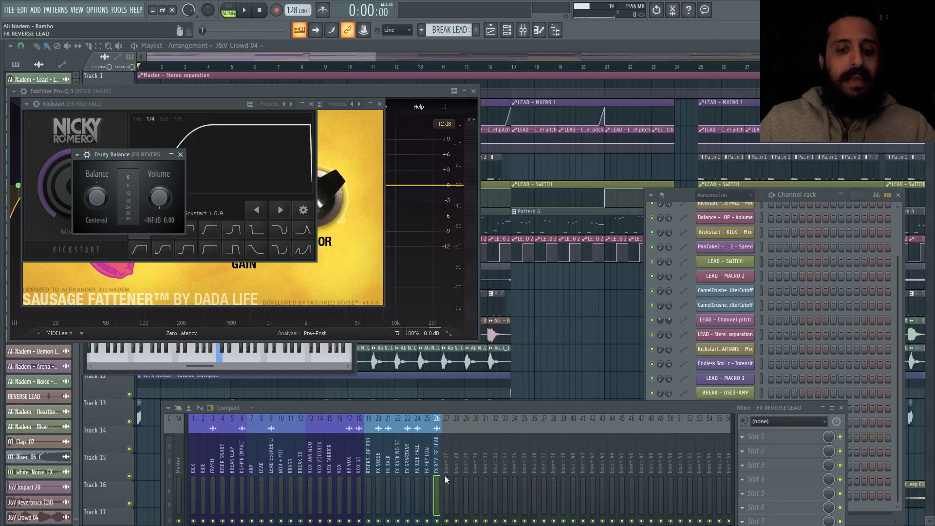
Step: Move the mixer up to show its faders, look over its tracks and close all open plugin windows
{"action": "left_click_drag", "start_coordinate": [441, 408], "coordinate": [461, 286]}
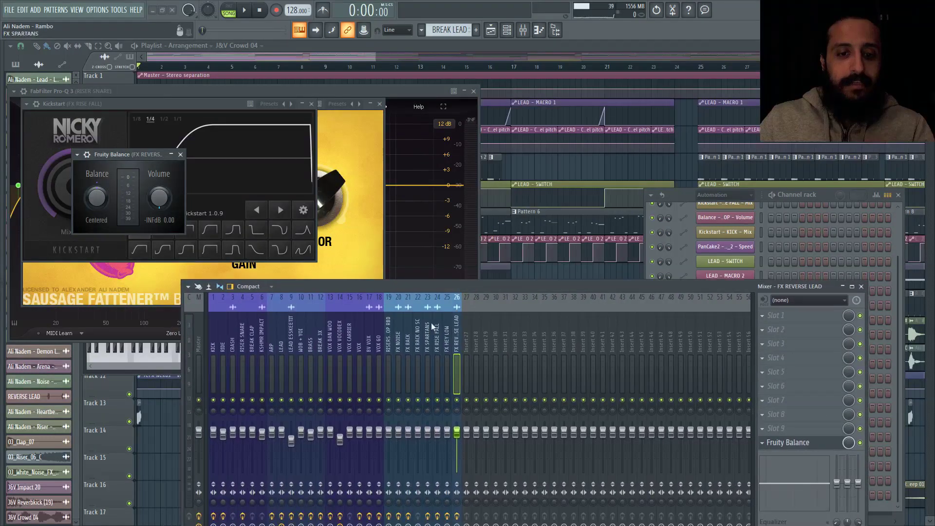
{"action": "left_click", "coordinate": [296, 323]}
{"action": "left_click", "coordinate": [214, 326]}
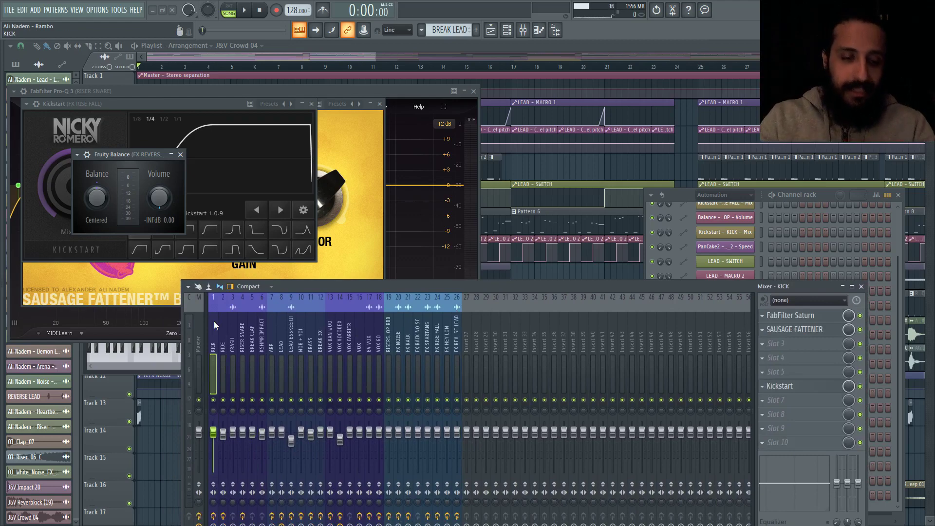
{"action": "key", "text": "F12"}
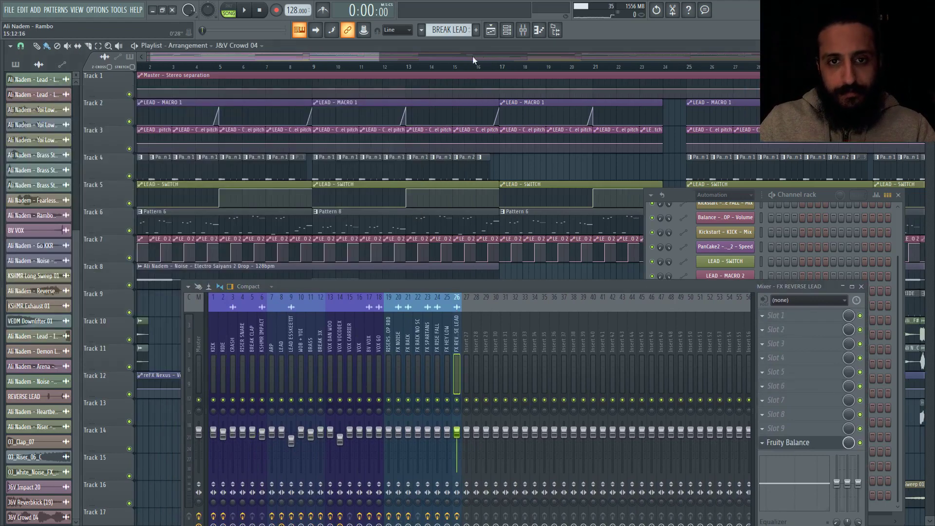
Step: Set the playlist's song position to bar 25
{"action": "scroll", "coordinate": [487, 214], "scroll_direction": "down", "scroll_amount": 3}
{"action": "scroll", "coordinate": [487, 214], "scroll_direction": "down", "scroll_amount": 3}
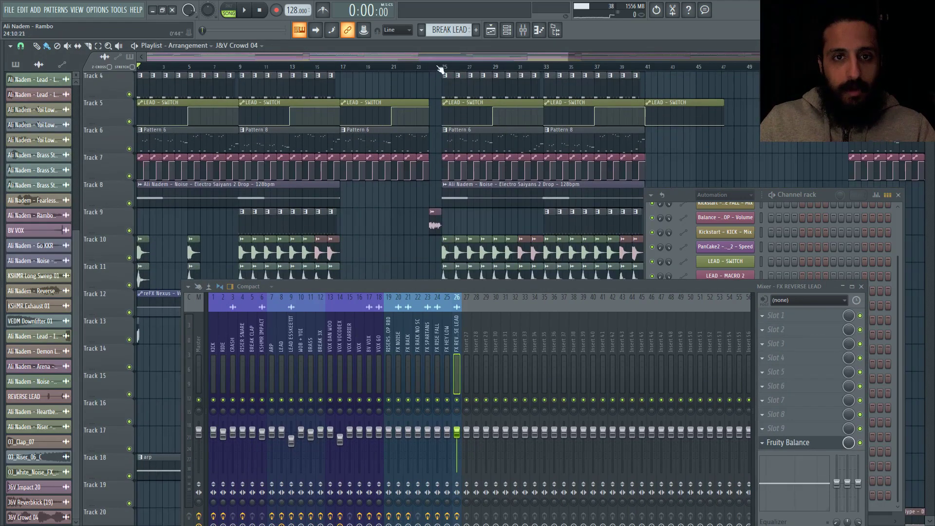
{"action": "left_click", "coordinate": [441, 66]}
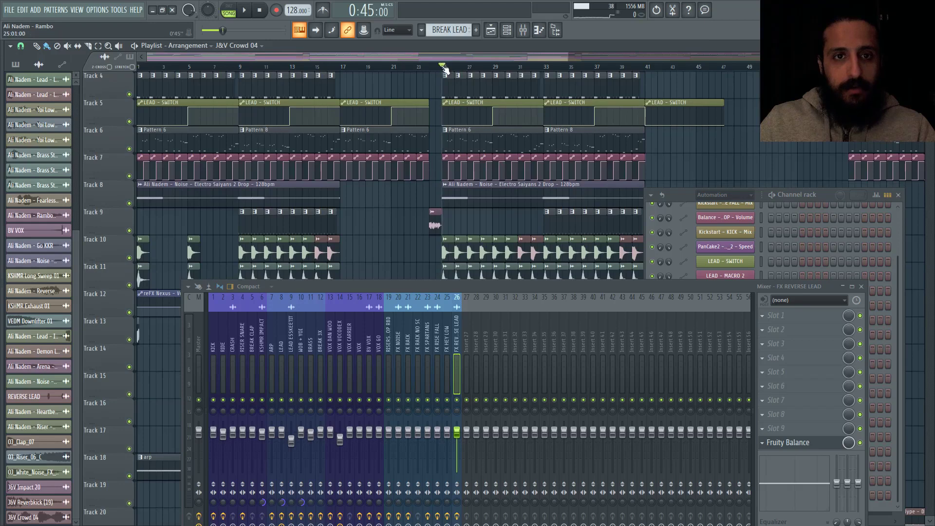
Step: Open the TR5 Classic Clipper on the Master track, examine its settings and close it
{"action": "left_click", "coordinate": [199, 341]}
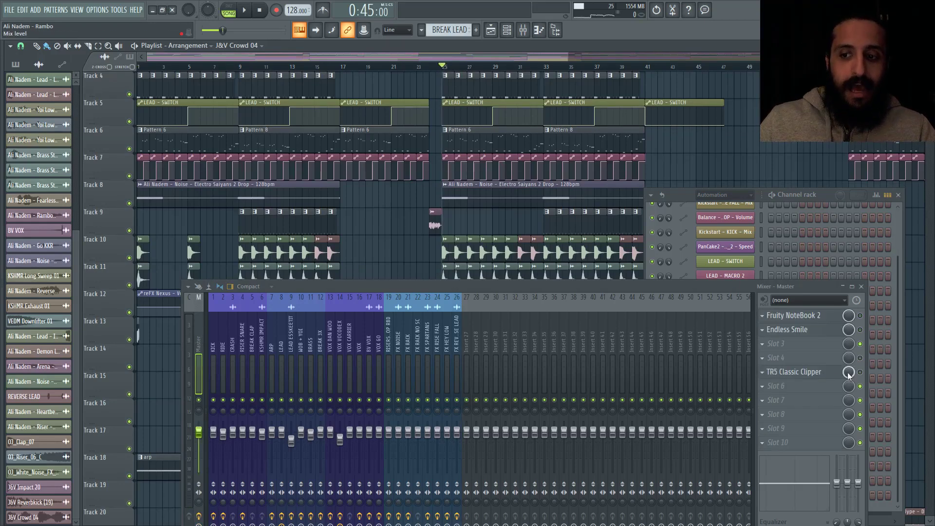
{"action": "left_click", "coordinate": [794, 371]}
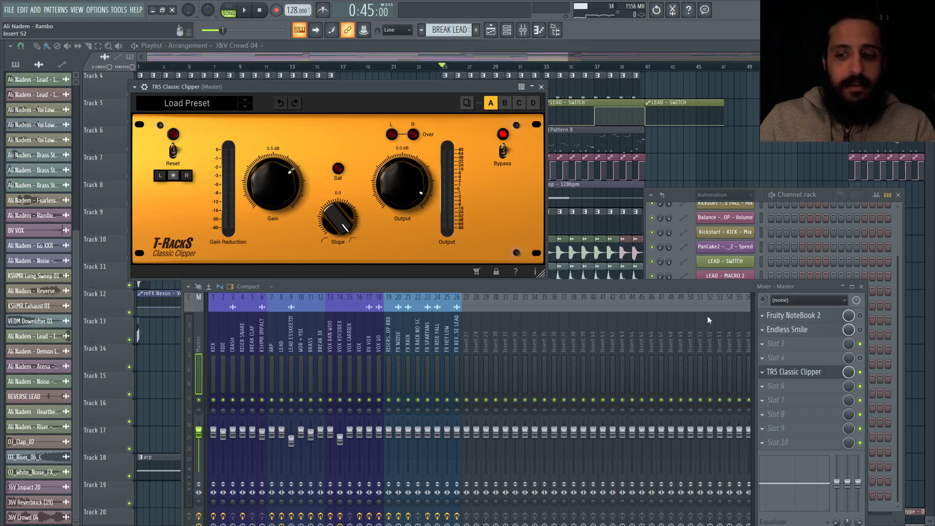
{"action": "left_click", "coordinate": [818, 372]}
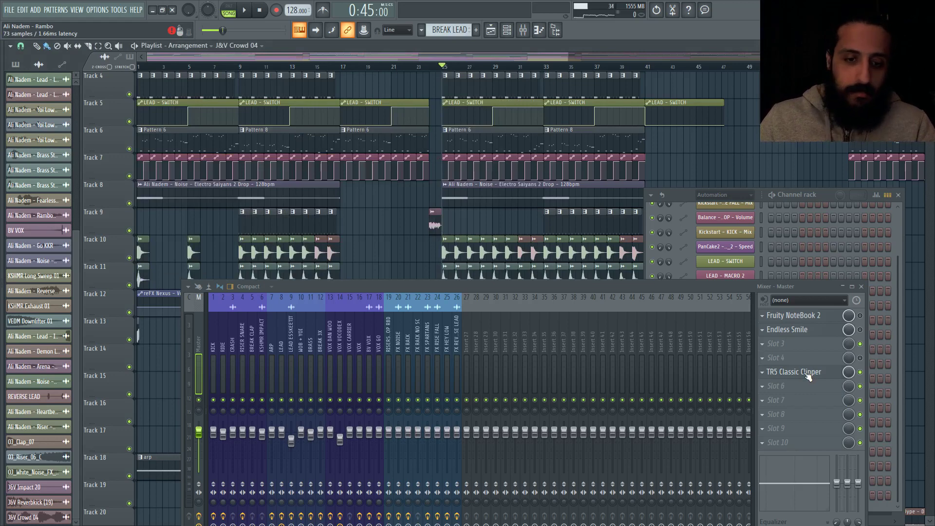
Step: Examine the effect chains of the mixer tracks from KICK to FX REVERSE LEAD and back
{"action": "left_click", "coordinate": [213, 332]}
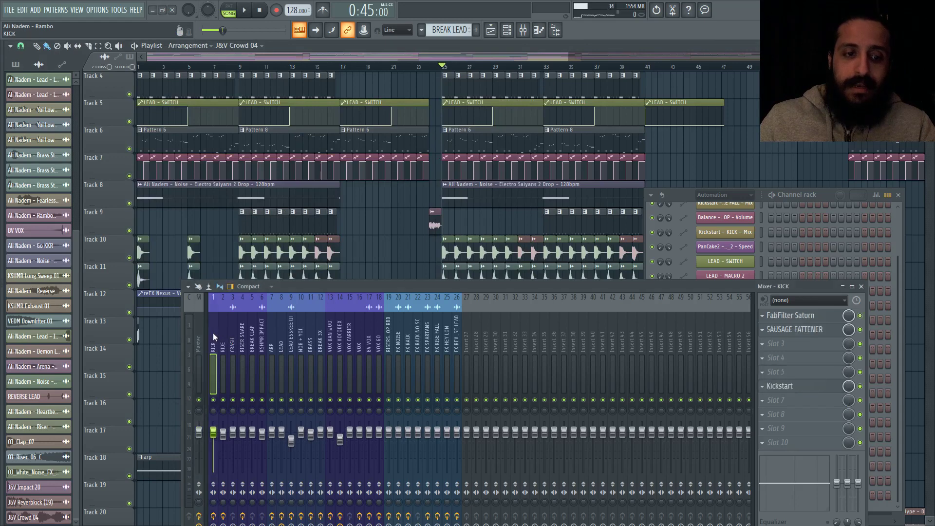
{"action": "left_click", "coordinate": [254, 333]}
{"action": "left_click", "coordinate": [290, 334]}
{"action": "left_click", "coordinate": [359, 334]}
{"action": "left_click", "coordinate": [437, 336]}
{"action": "left_click", "coordinate": [456, 341]}
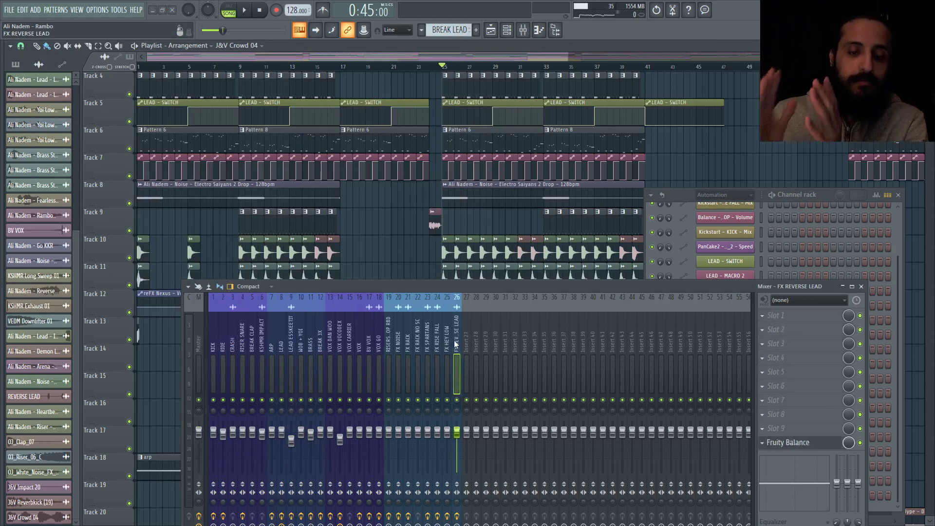
{"action": "left_click", "coordinate": [330, 326]}
{"action": "left_click", "coordinate": [214, 314]}
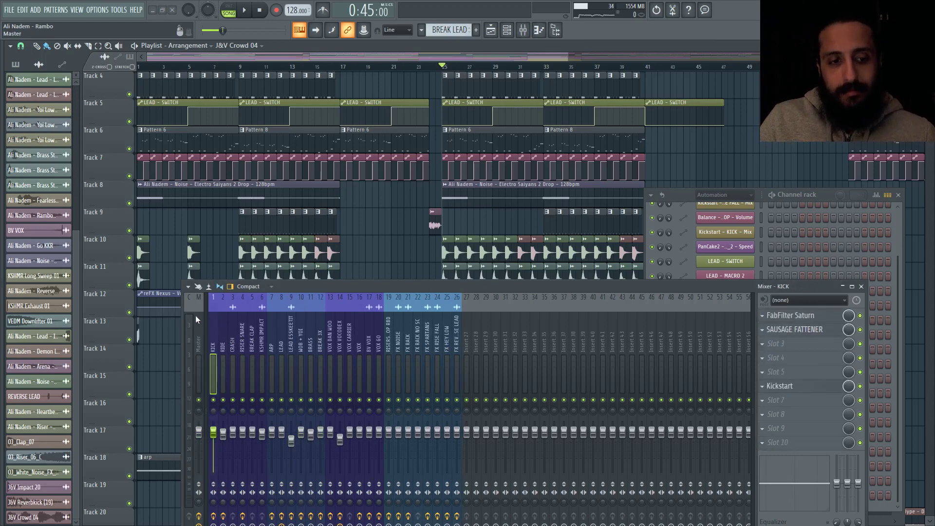
Step: Reopen the Master track's TR5 Classic Clipper and reposition the mixer beneath its controls
{"action": "left_click", "coordinate": [198, 322]}
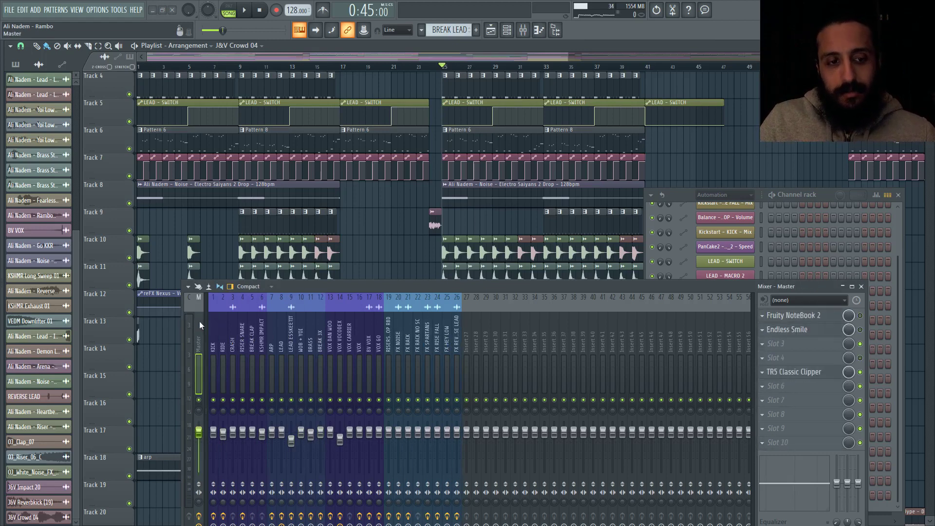
{"action": "left_click", "coordinate": [808, 373]}
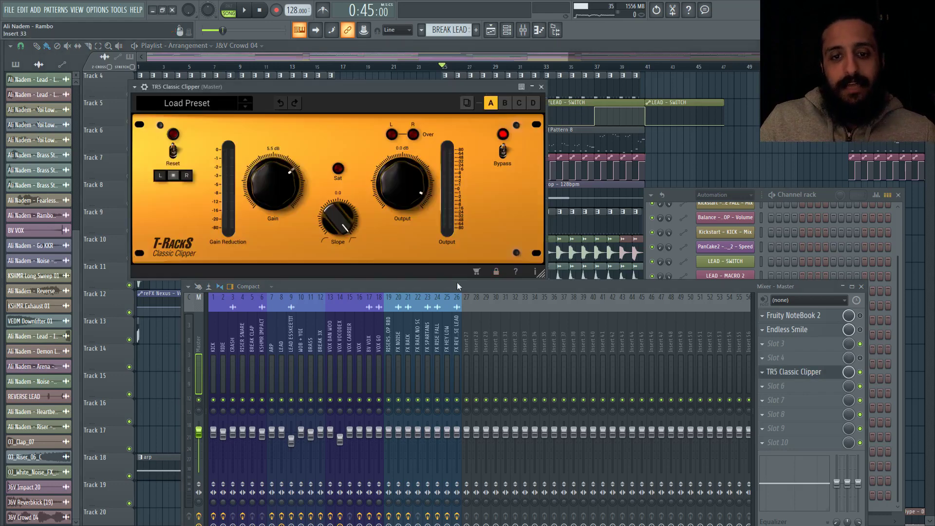
{"action": "left_click_drag", "start_coordinate": [456, 282], "coordinate": [443, 254]}
Step: Review the effect slots of the mixer tracks from FX REVERSE LEAD back to the Master
{"action": "left_click", "coordinate": [445, 300]}
{"action": "left_click", "coordinate": [318, 298]}
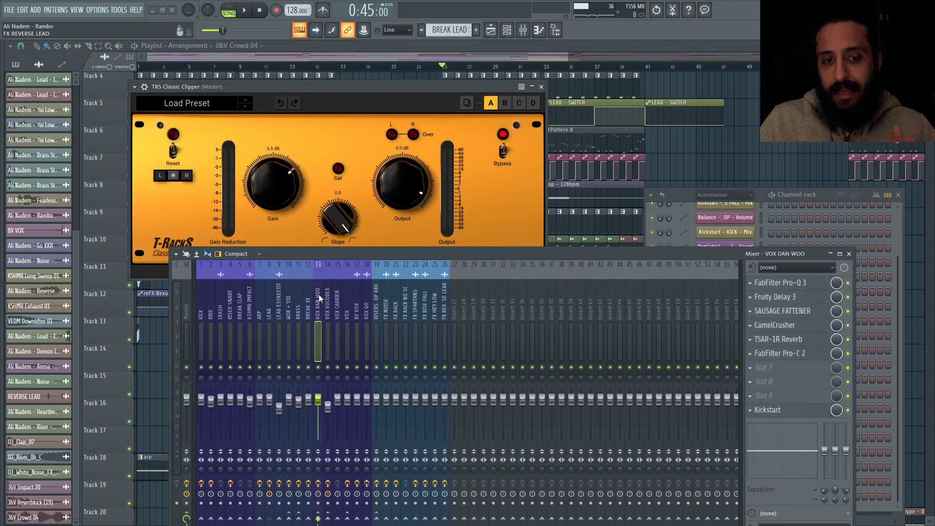
{"action": "left_click", "coordinate": [289, 298]}
{"action": "left_click", "coordinate": [240, 298]}
{"action": "left_click", "coordinate": [186, 298]}
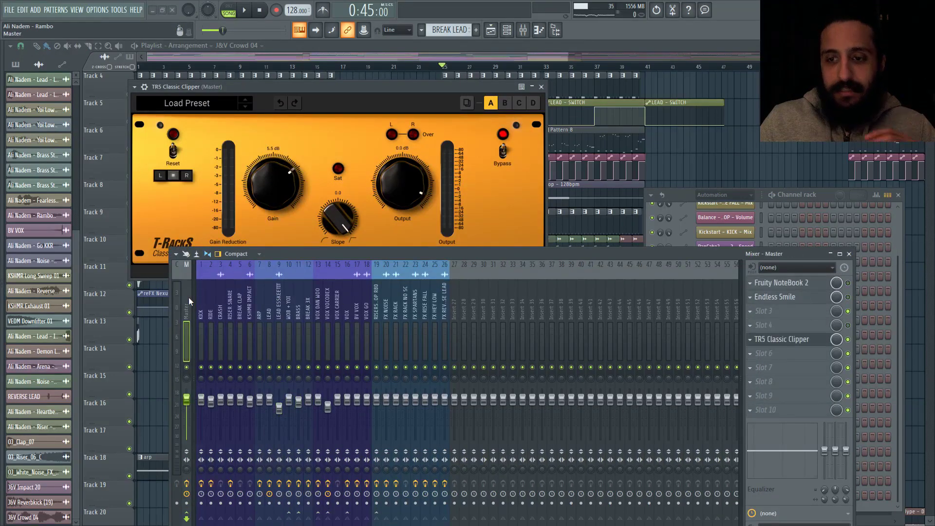